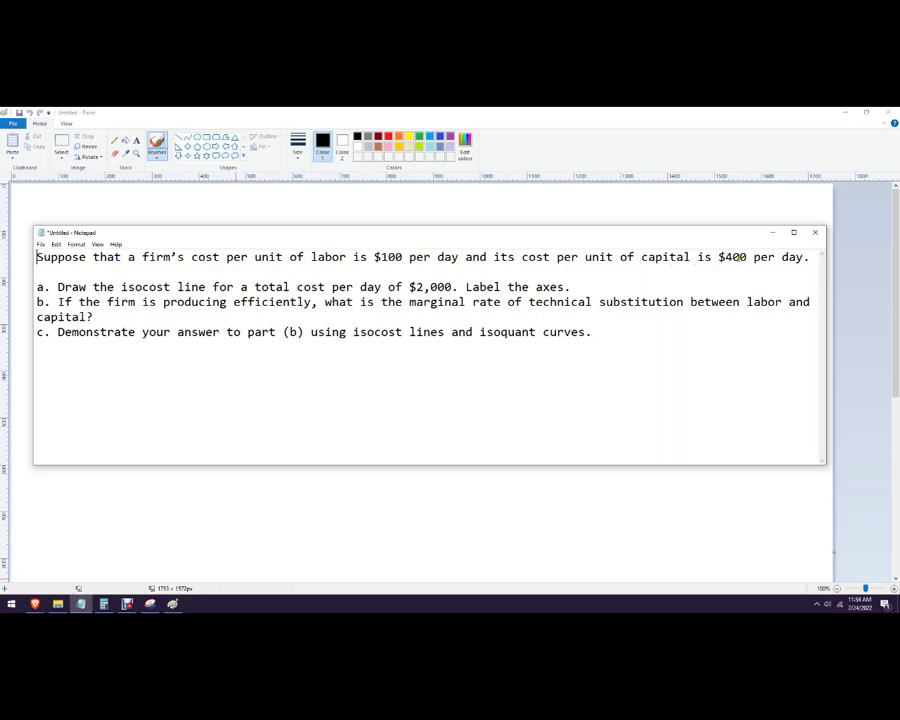
Highlight '$400' and 'isocost line' in the Notepad problem text, then drag the window lower.
left_click_drag(747, 257, 717, 255)
left_click(727, 300)
left_click_drag(204, 287, 116, 288)
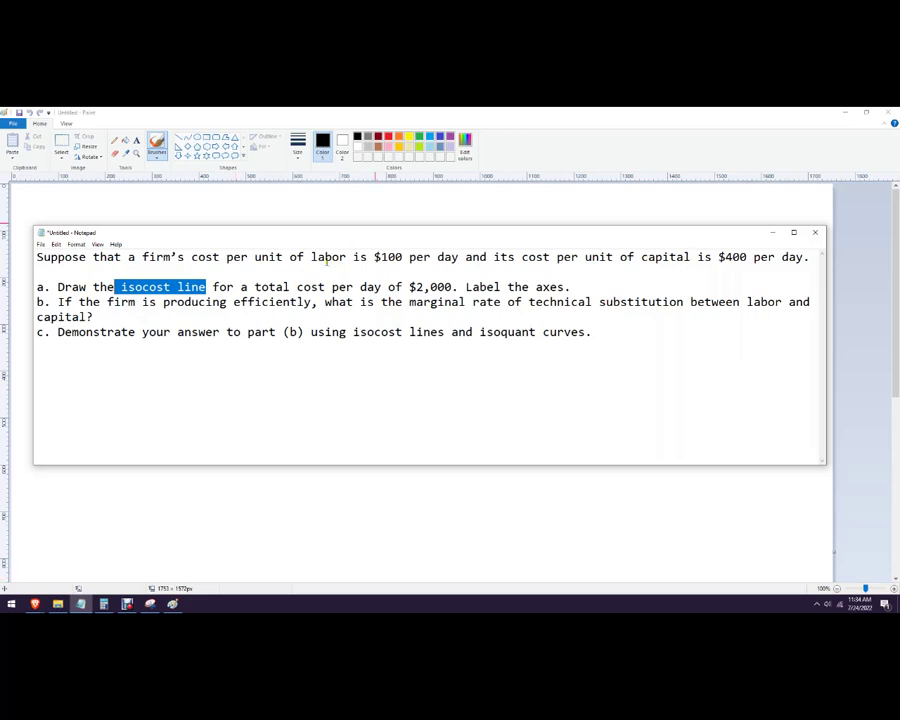
left_click_drag(333, 236, 338, 366)
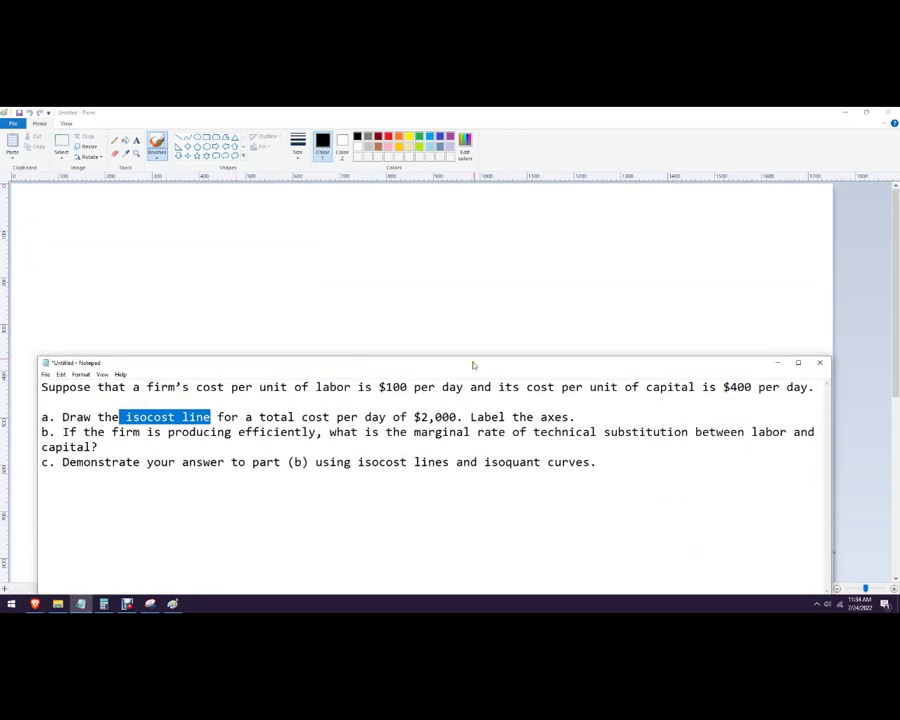
Bring Paint forward, restore it from full screen and widen its window.
left_click(469, 300)
left_click(866, 112)
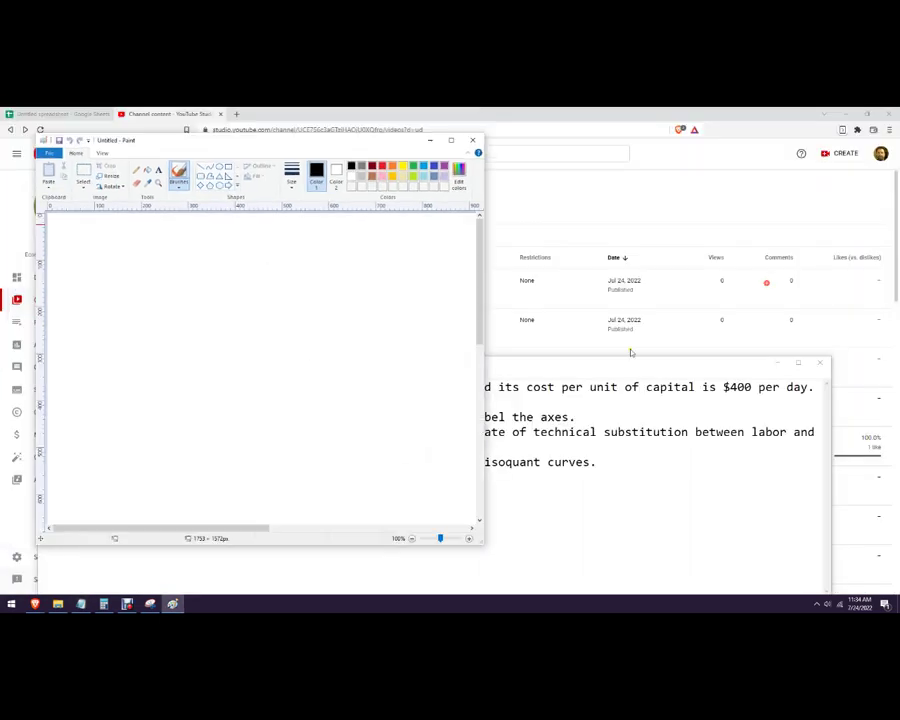
left_click_drag(484, 267, 801, 267)
Narrow Notepad into a column at the upper right and shrink Paint to uncover it.
key("alt+Tab")
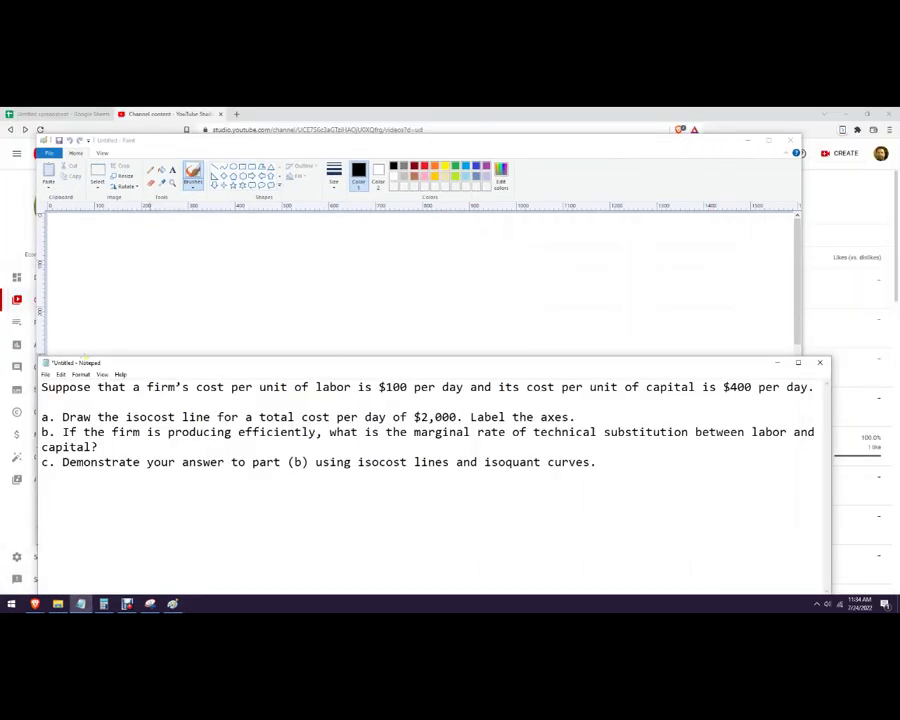
left_click_drag(38, 358, 548, 310)
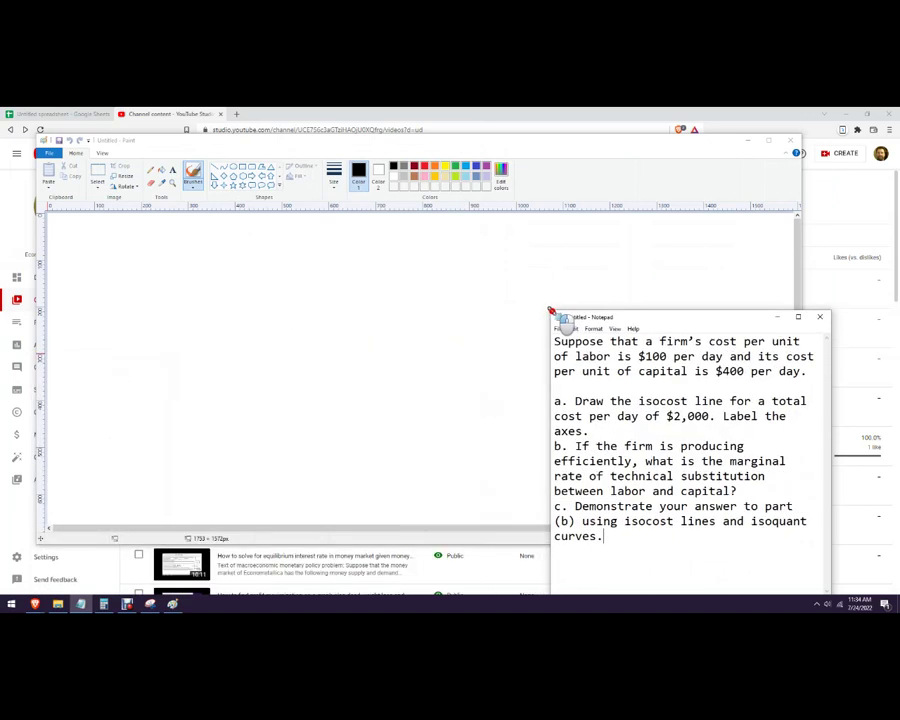
left_click_drag(688, 318, 779, 227)
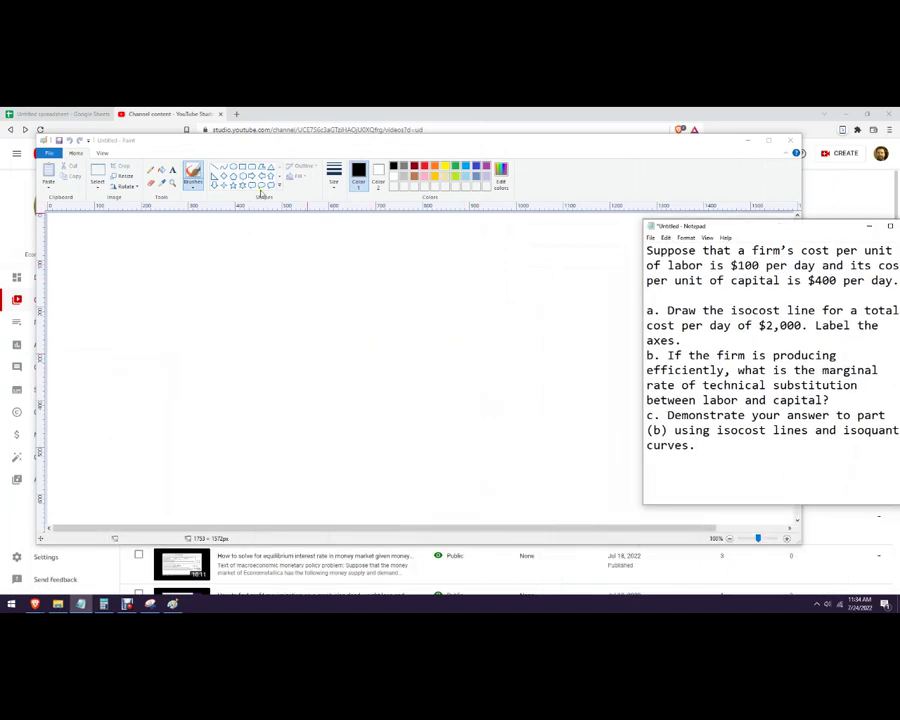
key("alt+Tab")
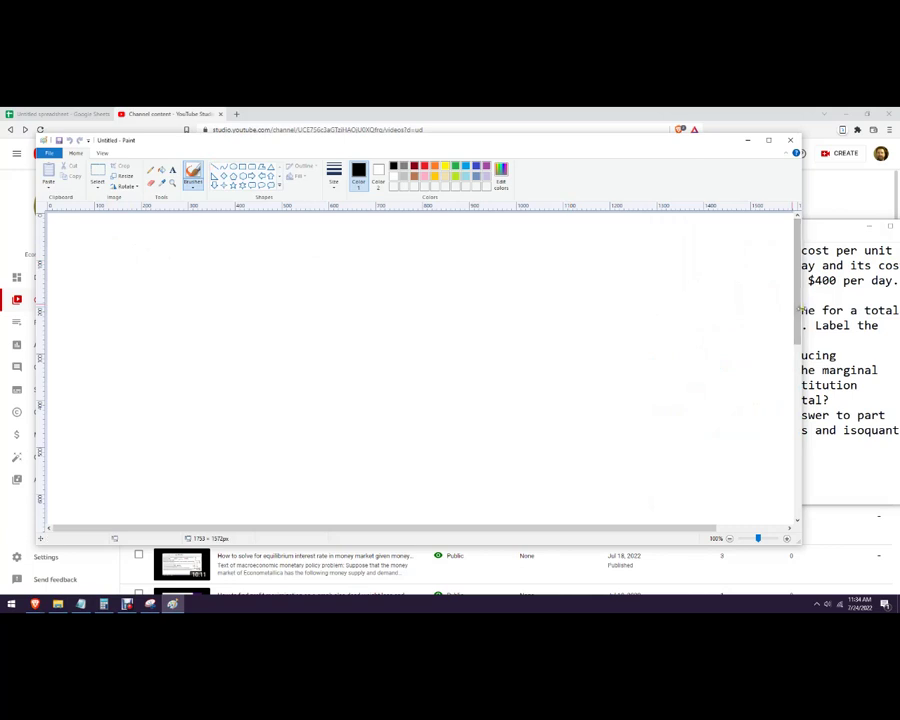
mouse_move(800, 311)
left_mouse_down()
mouse_move(593, 335)
mouse_move(645, 341)
left_mouse_up()
Draw a black vertical axis and a horizontal axis from its bottom, forming an L.
left_click(214, 168)
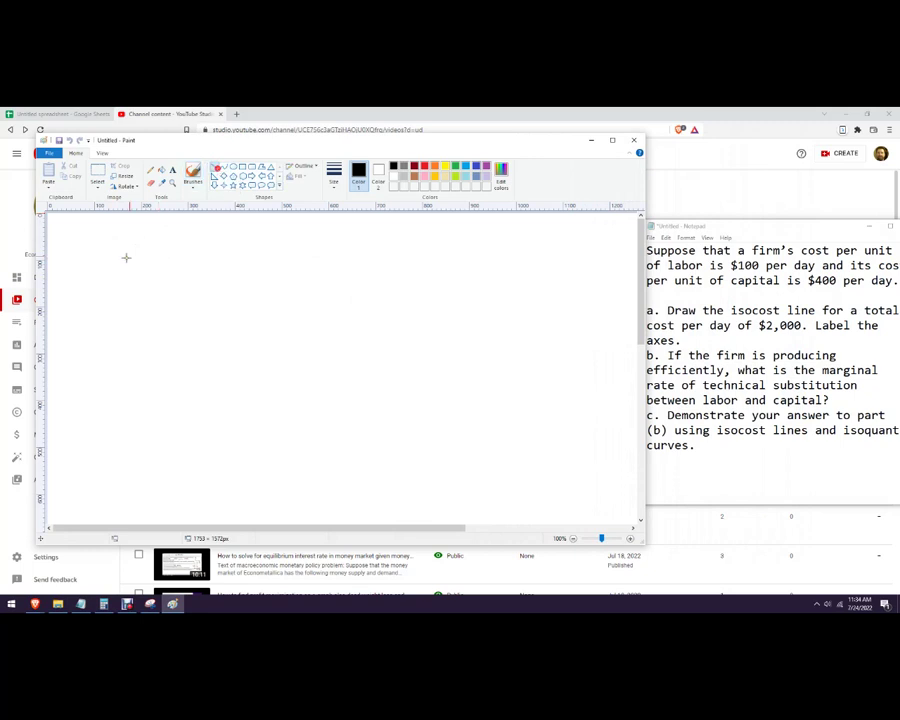
left_click_drag(110, 226, 110, 492)
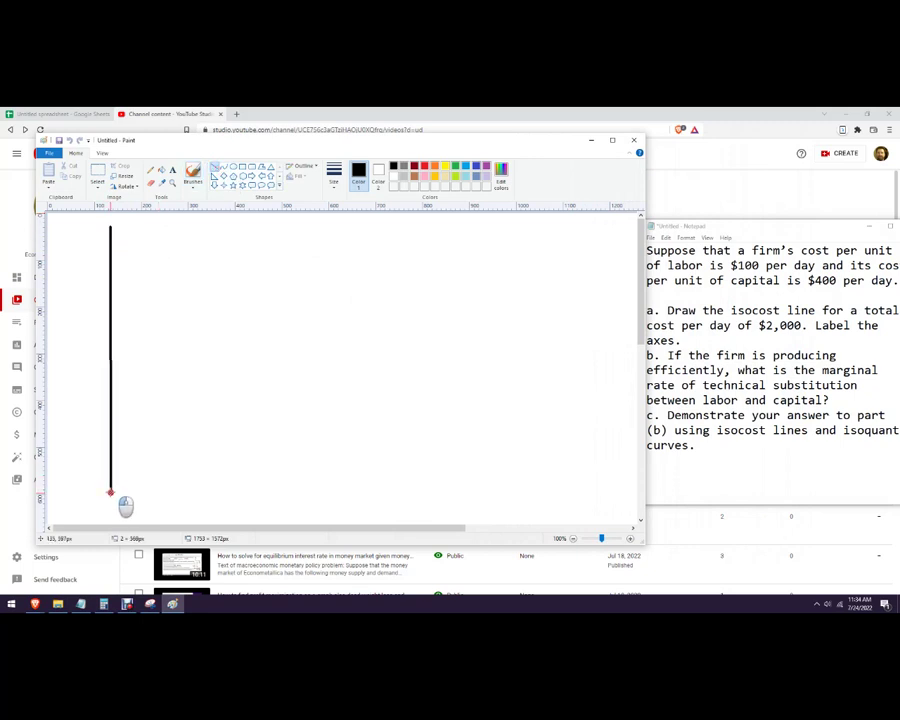
left_click_drag(110, 492, 399, 493)
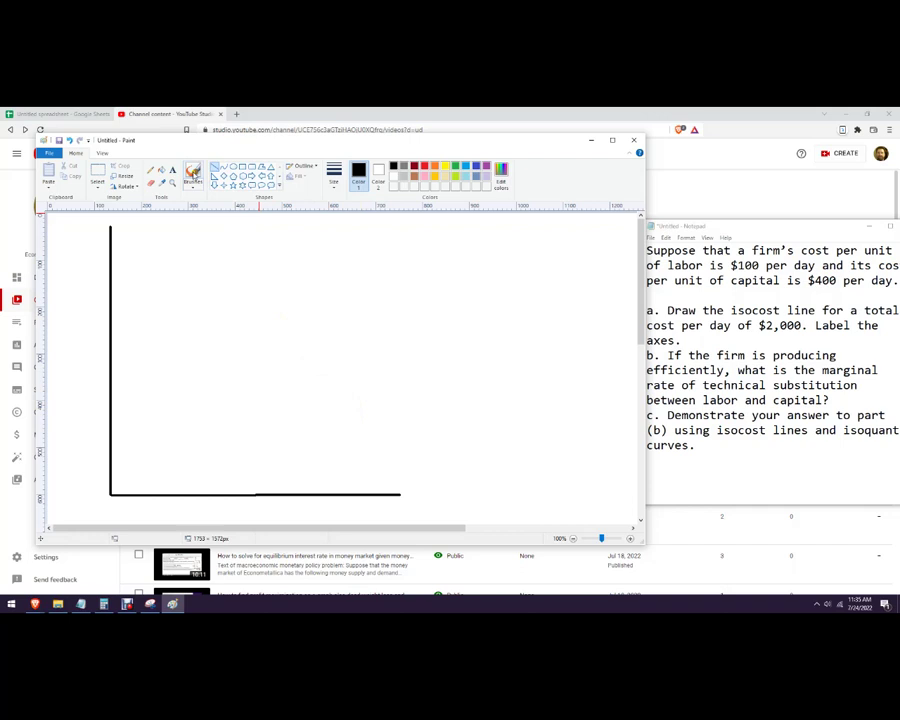
Select the Brushes tool and shift the Paint and Notepad windows slightly left.
left_click(192, 172)
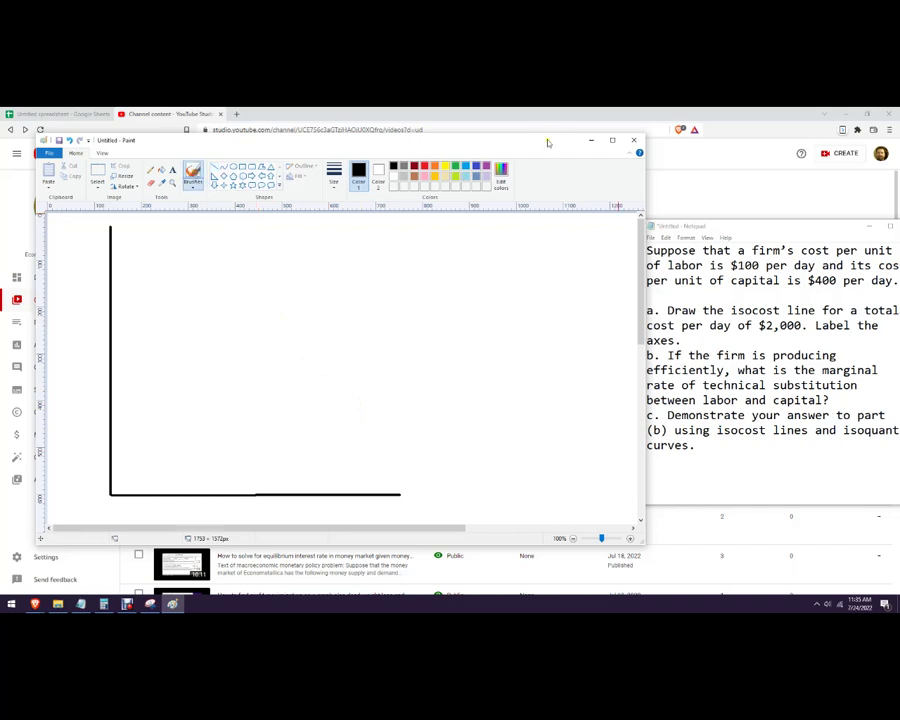
left_click_drag(547, 143, 517, 135)
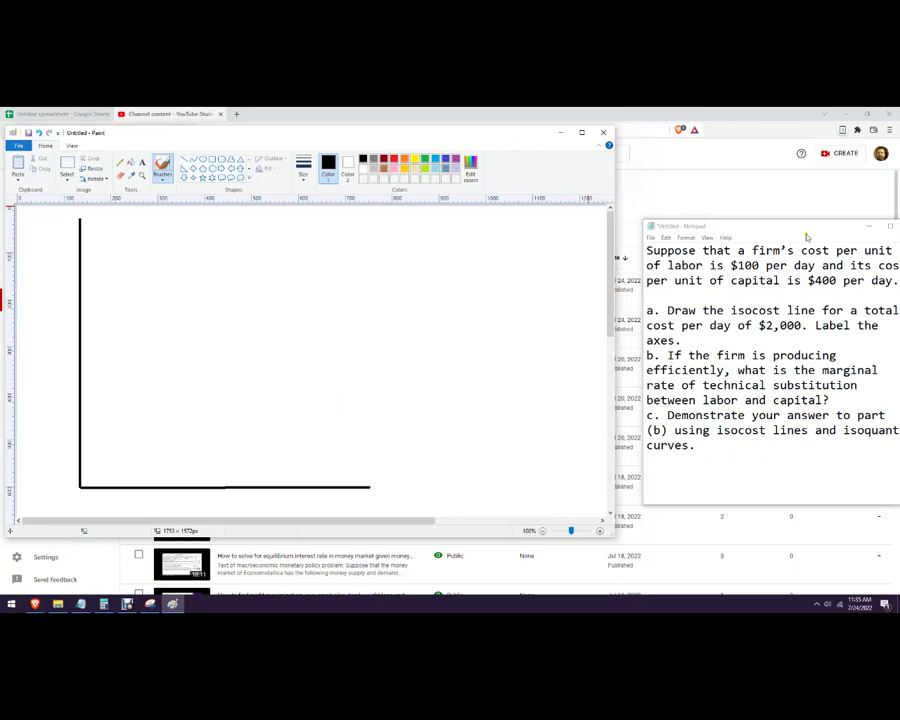
left_click_drag(807, 237, 774, 228)
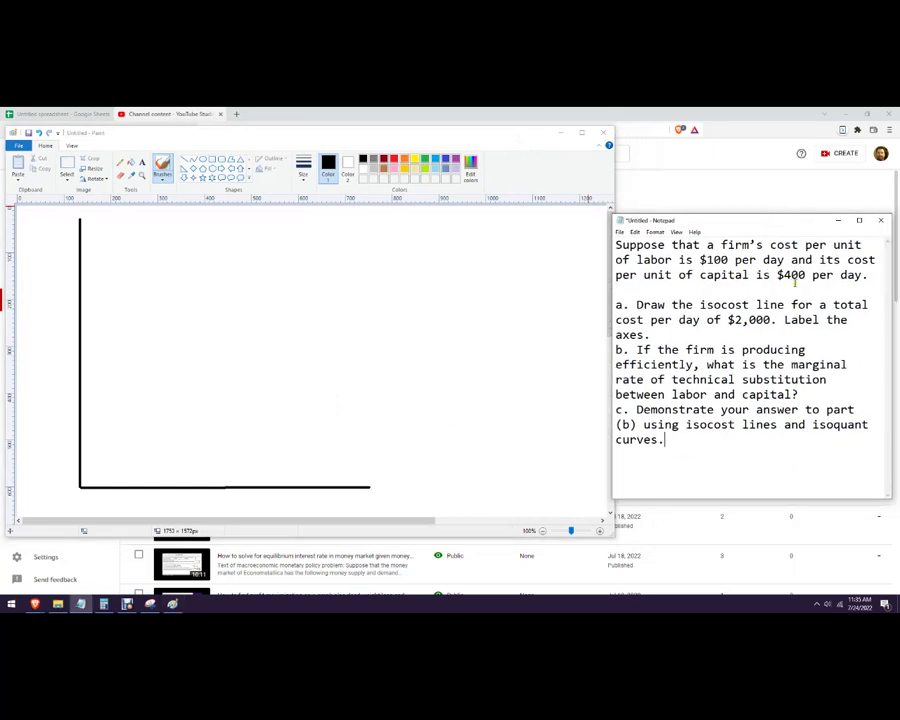
left_click(162, 165)
Handwrite K beside the top of the vertical axis and 5 to its left.
mouse_move(38, 219)
left_mouse_down()
mouse_move(41, 241)
mouse_move(56, 249)
left_mouse_up()
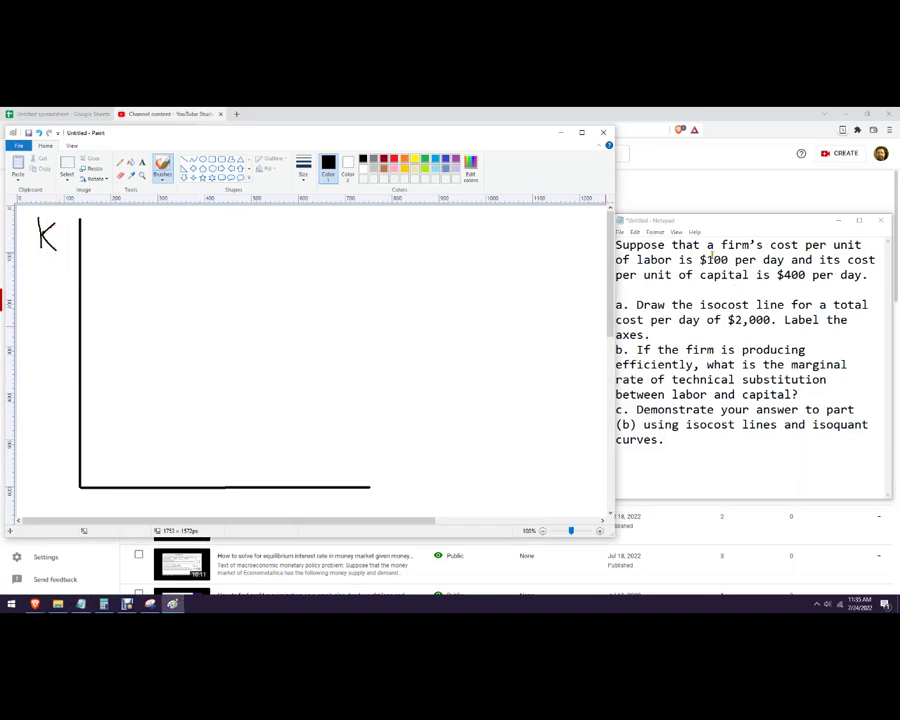
left_click_drag(711, 221, 715, 213)
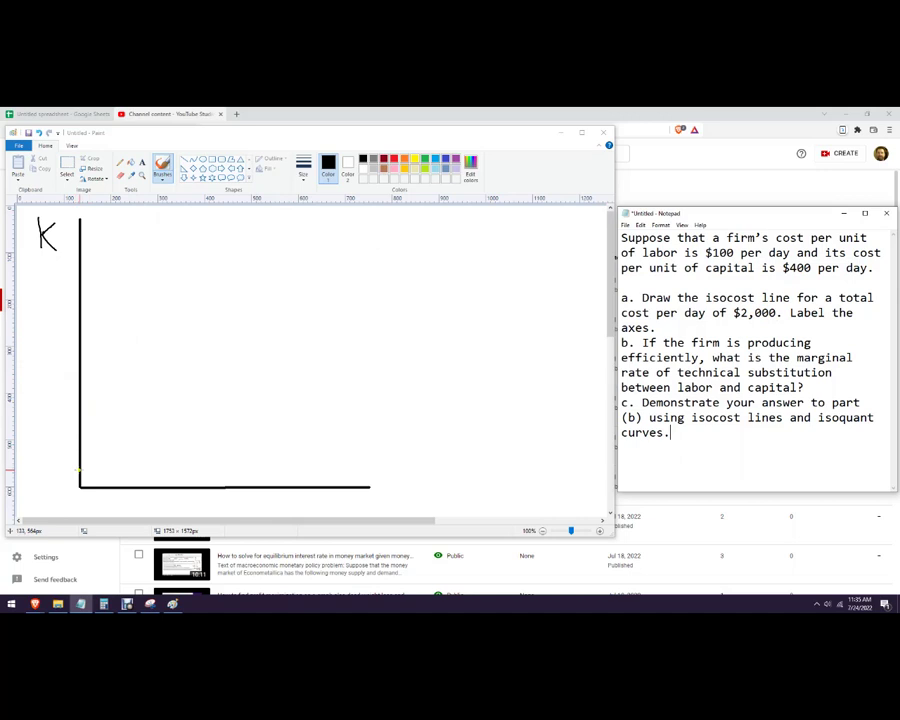
left_click(65, 386)
left_click_drag(68, 391, 55, 410)
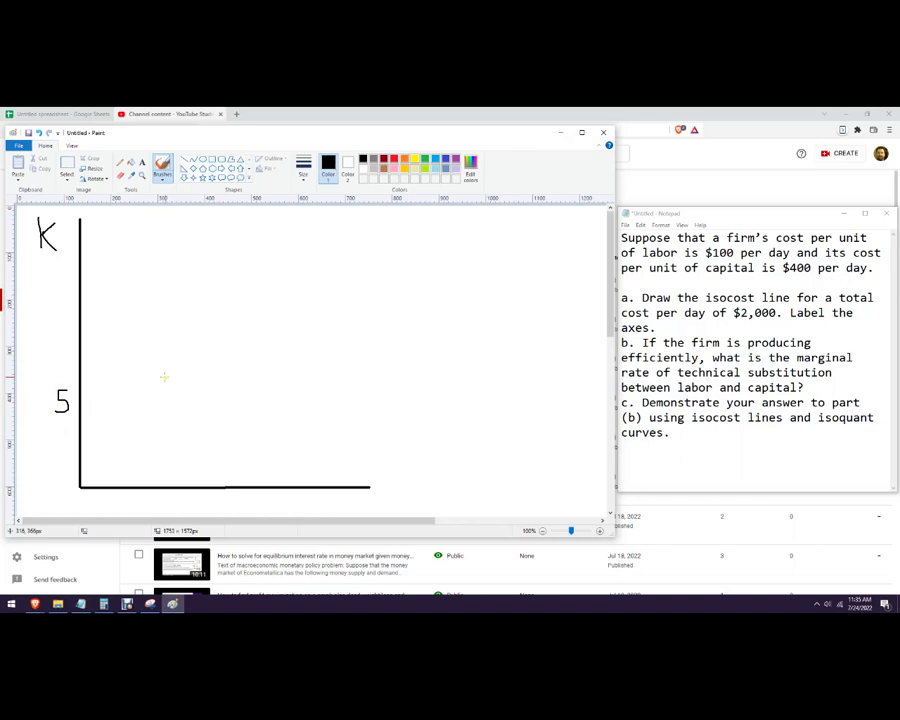
Mark the 5 on the K axis with a thick red brush dot.
left_click(394, 160)
left_click(162, 177)
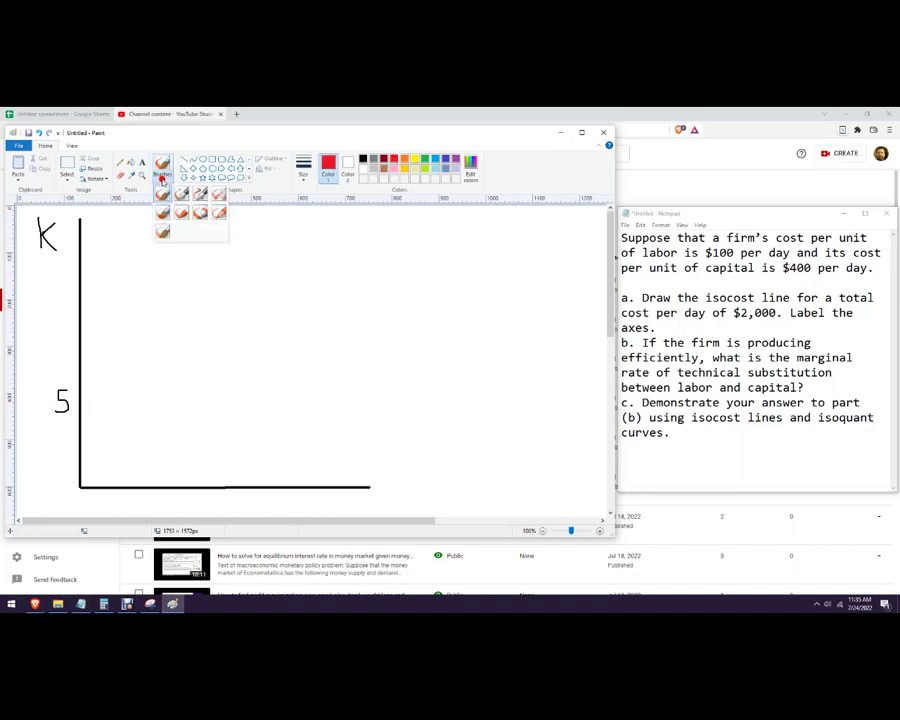
left_click(303, 168)
left_click(305, 250)
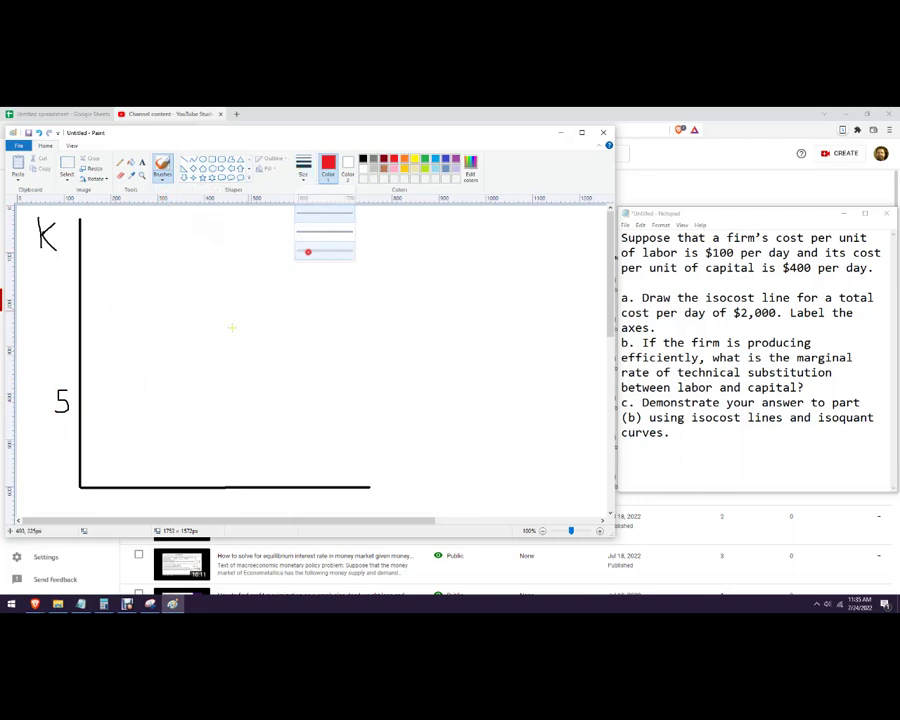
left_click(80, 401)
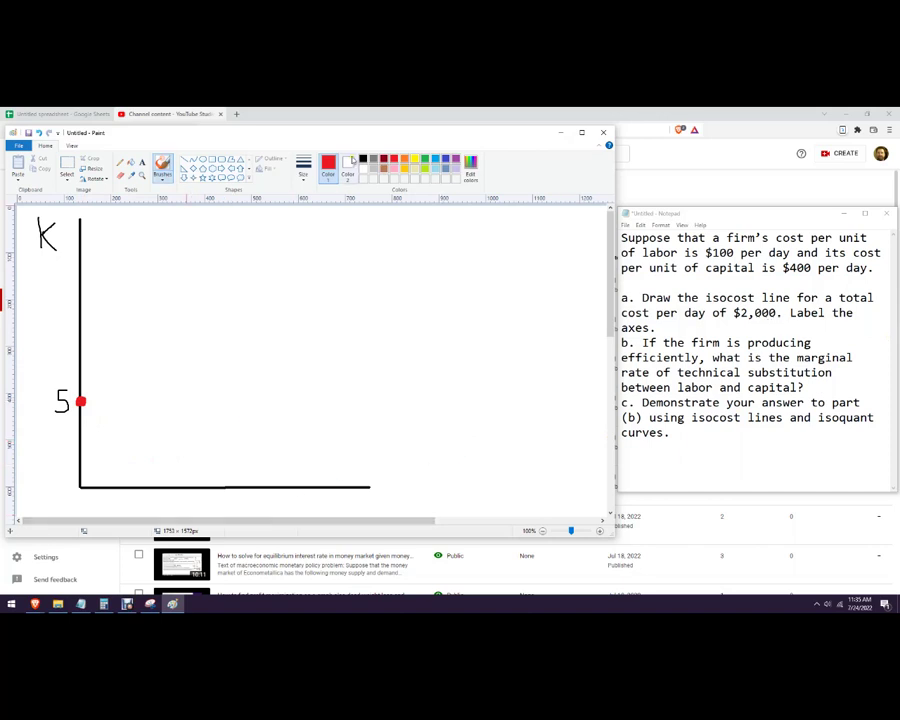
Write L and 20 in thin black under the horizontal axis, then dot the 20 intercept red.
left_click(363, 159)
left_click(304, 168)
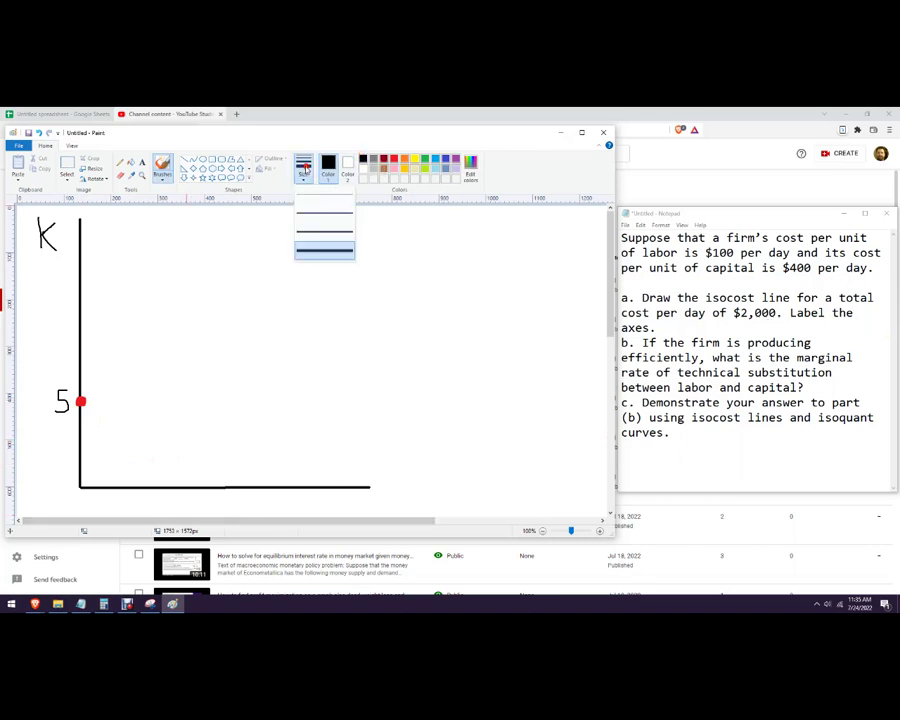
left_click(316, 231)
mouse_move(389, 487)
left_mouse_down()
mouse_move(391, 503)
mouse_move(403, 505)
left_mouse_up()
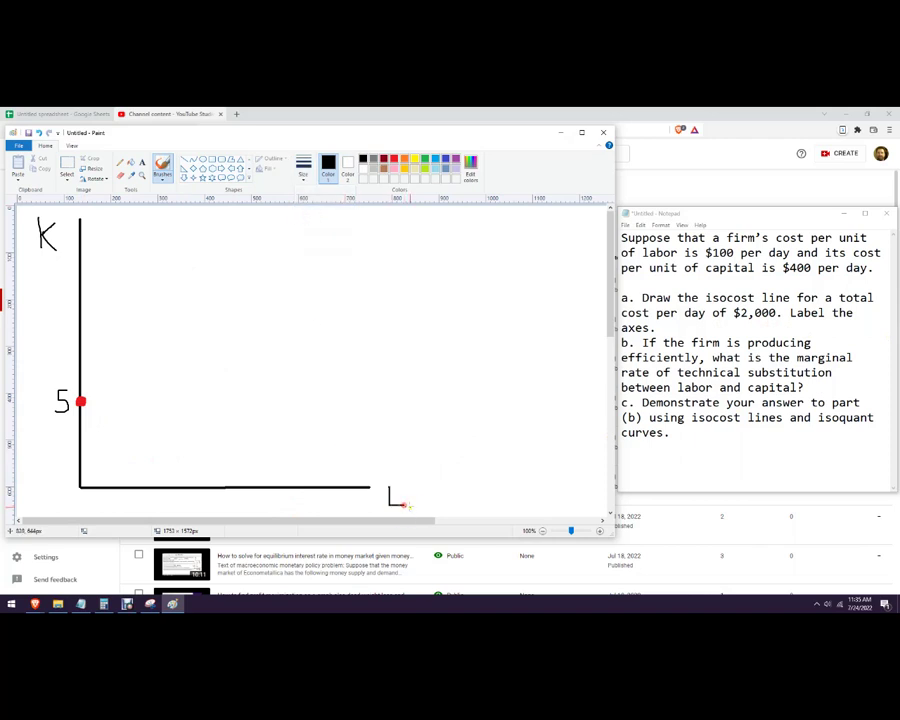
mouse_move(325, 495)
left_mouse_down()
mouse_move(336, 506)
mouse_move(349, 500)
left_mouse_up()
left_click(394, 159)
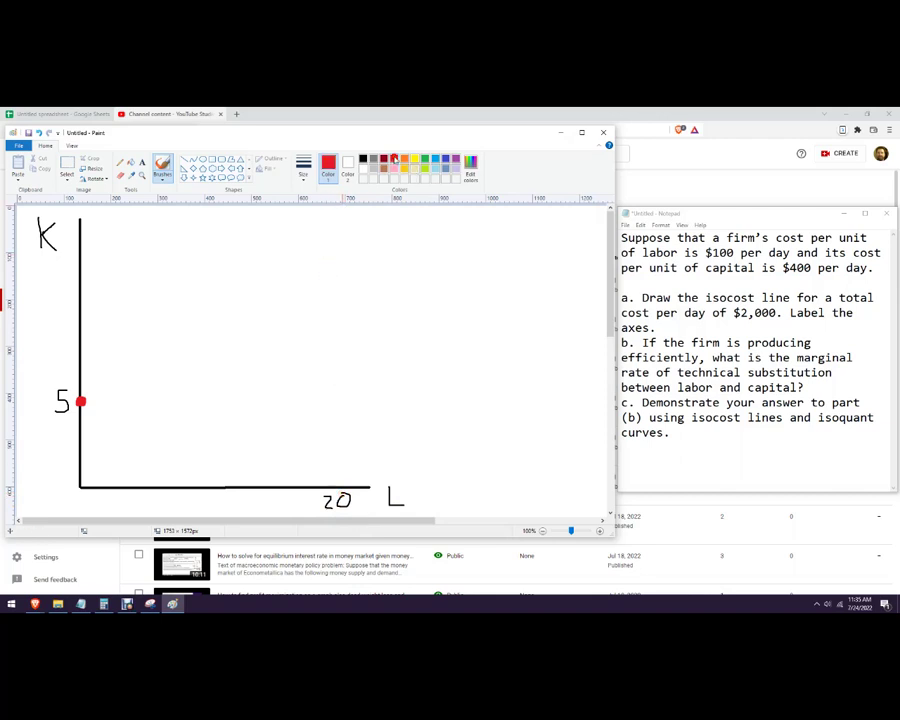
left_click(336, 487)
Write red 4 labels on both axes, plot the point (4, 4), and label 16 on L.
left_click_drag(59, 416, 62, 434)
left_click_drag(134, 494, 139, 502)
left_click_drag(137, 422, 141, 423)
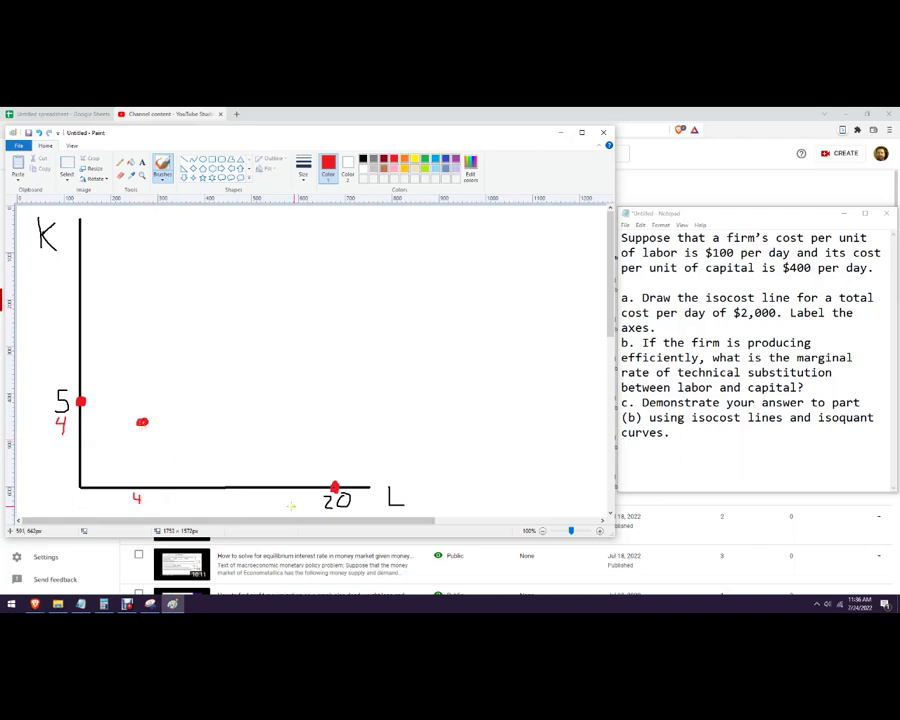
mouse_move(267, 494)
left_mouse_down()
mouse_move(268, 509)
mouse_move(281, 501)
left_mouse_up()
Label 1 on K, plot (16, 1), and draw a straight red line from 5 to 20.
left_click_drag(62, 464, 62, 480)
left_click(273, 464)
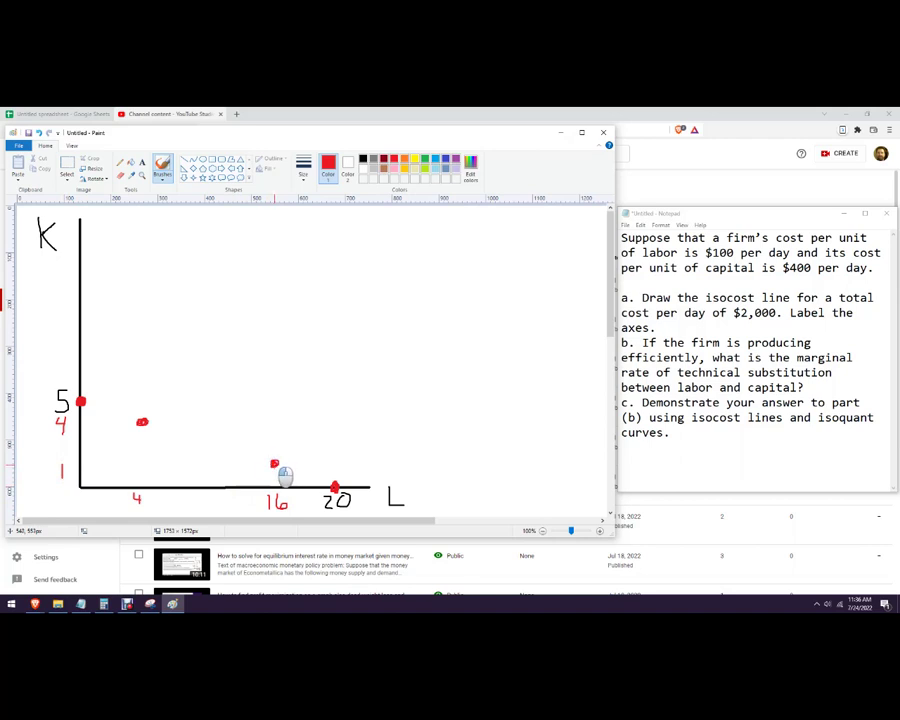
left_click(185, 158)
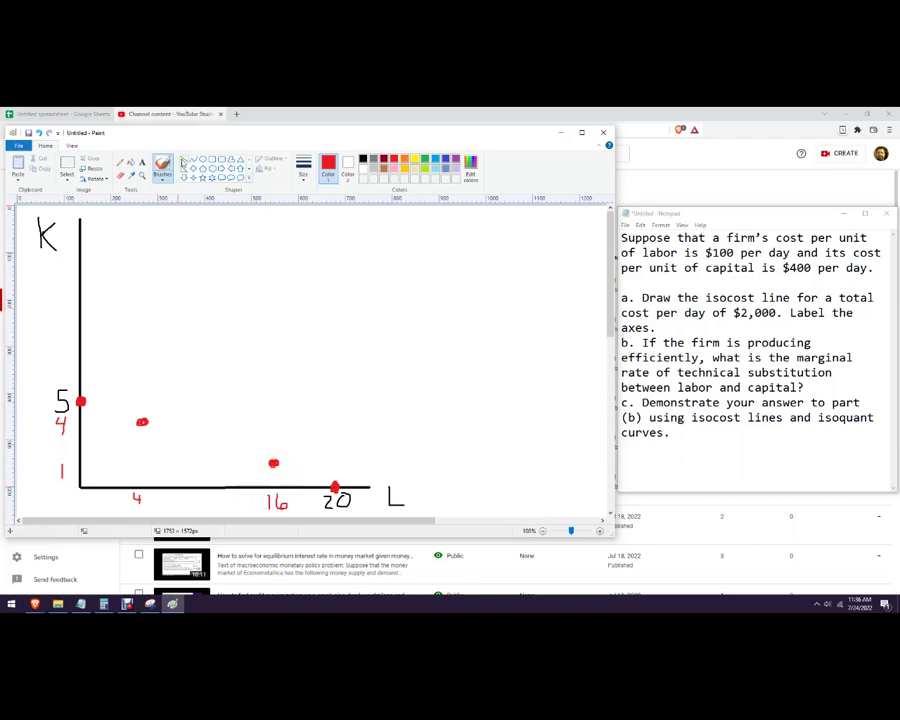
left_click_drag(81, 401, 336, 487)
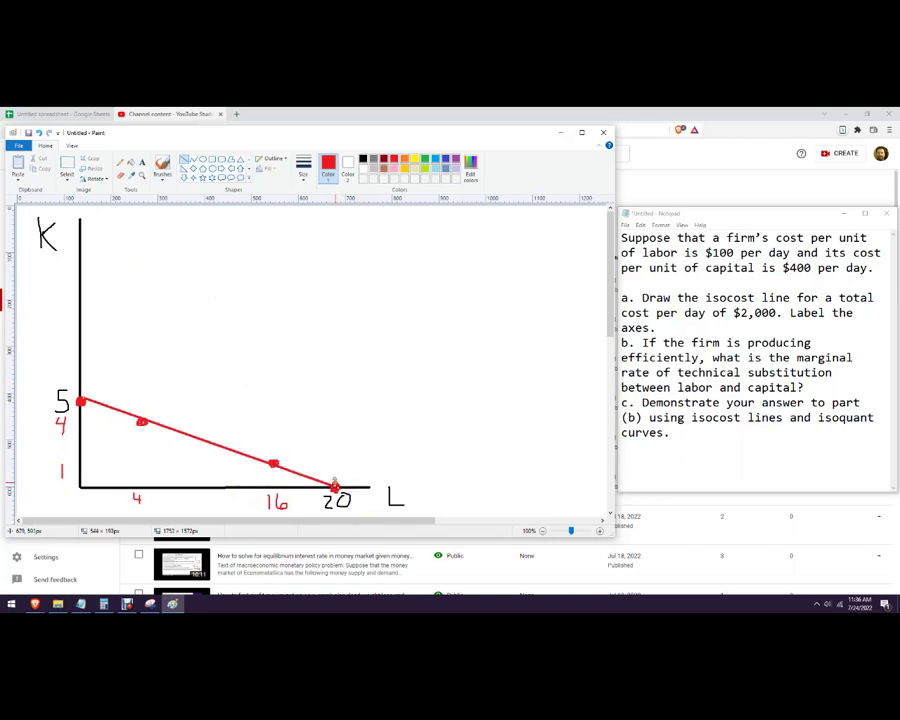
Check the problem text in Notepad, then return to Paint and select the Brushes tool.
left_click(746, 310)
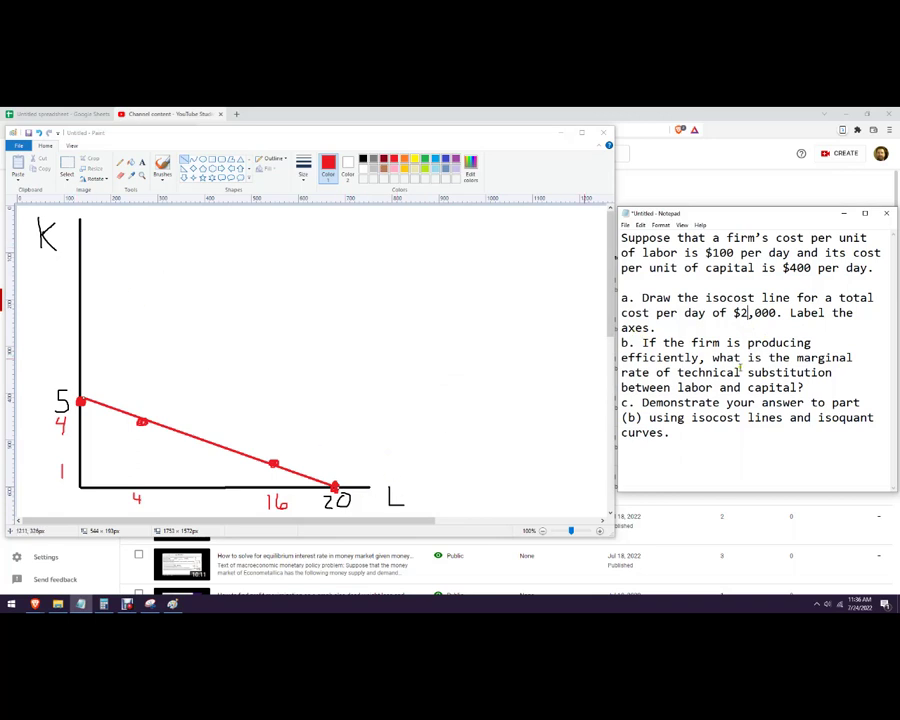
left_click(546, 319)
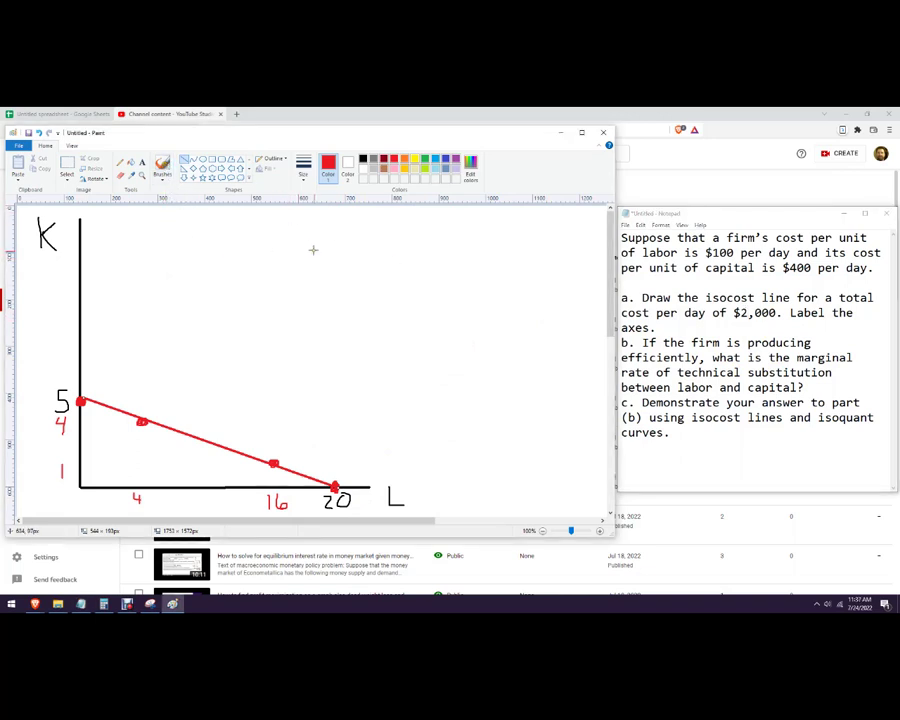
left_click(162, 166)
Switch to purple and handwrite MRTS, an equals sign and the w/r fraction above the graph.
left_click(456, 159)
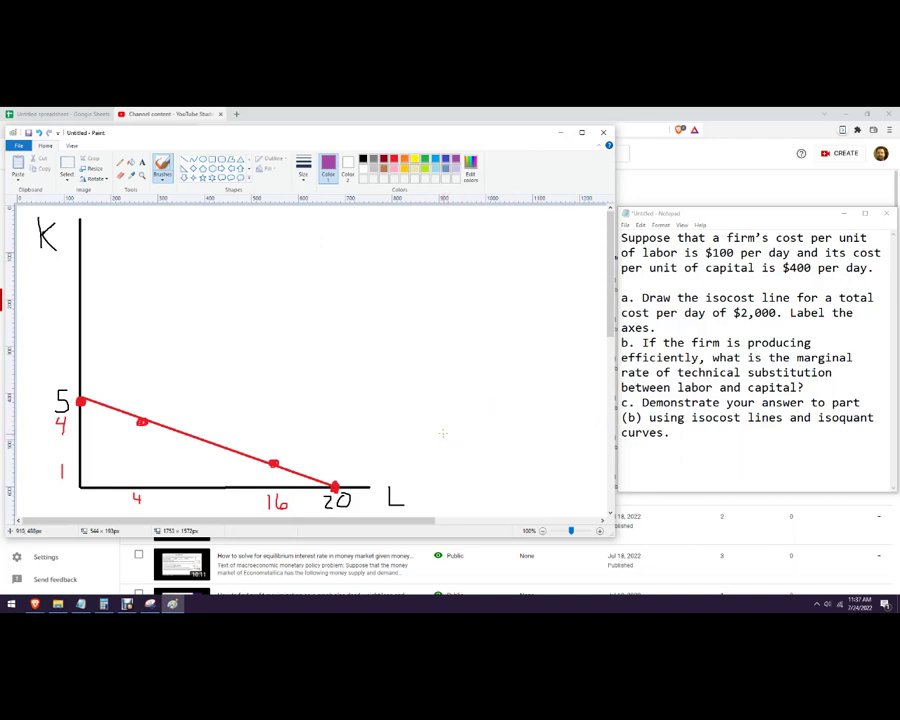
mouse_move(255, 278)
left_mouse_down()
mouse_move(268, 263)
mouse_move(273, 281)
mouse_move(283, 268)
mouse_move(297, 284)
left_mouse_up()
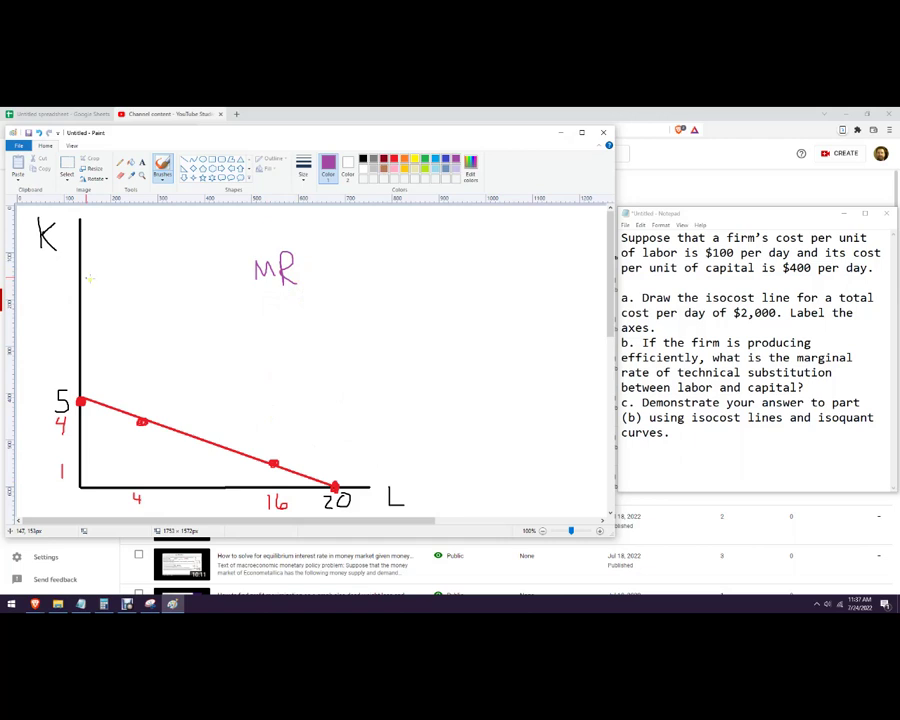
mouse_move(303, 254)
left_mouse_down()
mouse_move(325, 252)
mouse_move(314, 282)
mouse_move(331, 279)
left_mouse_up()
left_click_drag(352, 261, 366, 267)
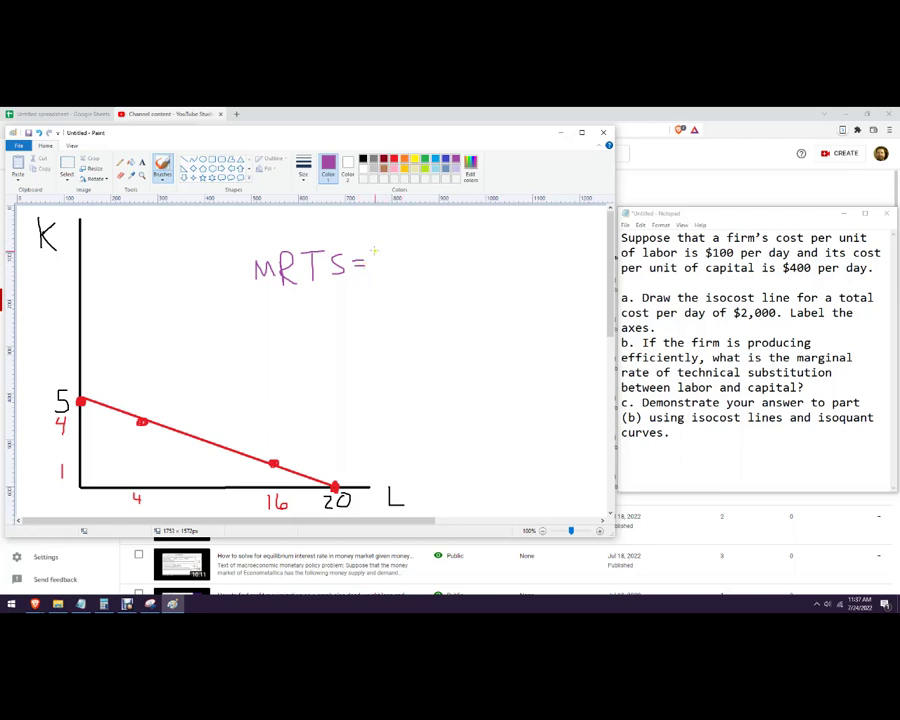
mouse_move(381, 244)
left_mouse_down()
mouse_move(392, 253)
mouse_move(400, 240)
mouse_move(406, 268)
left_mouse_up()
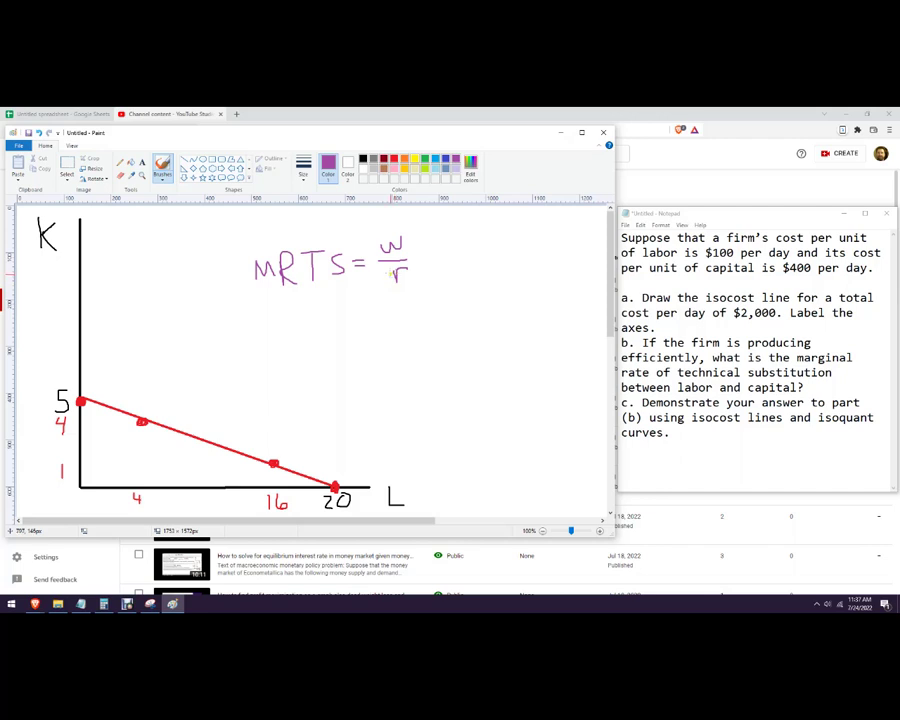
Add a minus before w/r and append = -100/400 = -1/4 = -0.25 in purple.
left_click_drag(418, 254, 430, 261)
left_click_drag(369, 246, 376, 246)
mouse_move(443, 247)
left_mouse_down()
mouse_move(459, 252)
mouse_move(469, 241)
mouse_move(476, 250)
mouse_move(481, 241)
mouse_move(493, 258)
mouse_move(470, 273)
left_mouse_up()
mouse_move(468, 265)
left_mouse_down()
mouse_move(468, 279)
mouse_move(480, 267)
mouse_move(487, 279)
mouse_move(484, 269)
mouse_move(520, 254)
mouse_move(538, 264)
mouse_move(536, 279)
left_mouse_up()
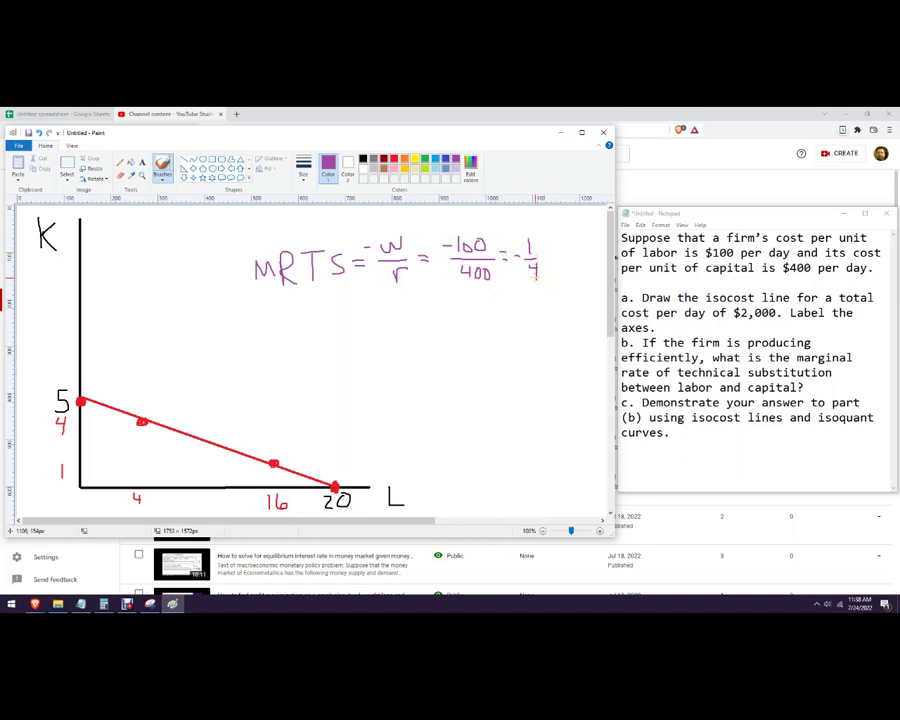
mouse_move(548, 256)
left_mouse_down()
mouse_move(595, 264)
mouse_move(599, 253)
mouse_move(598, 262)
left_mouse_up()
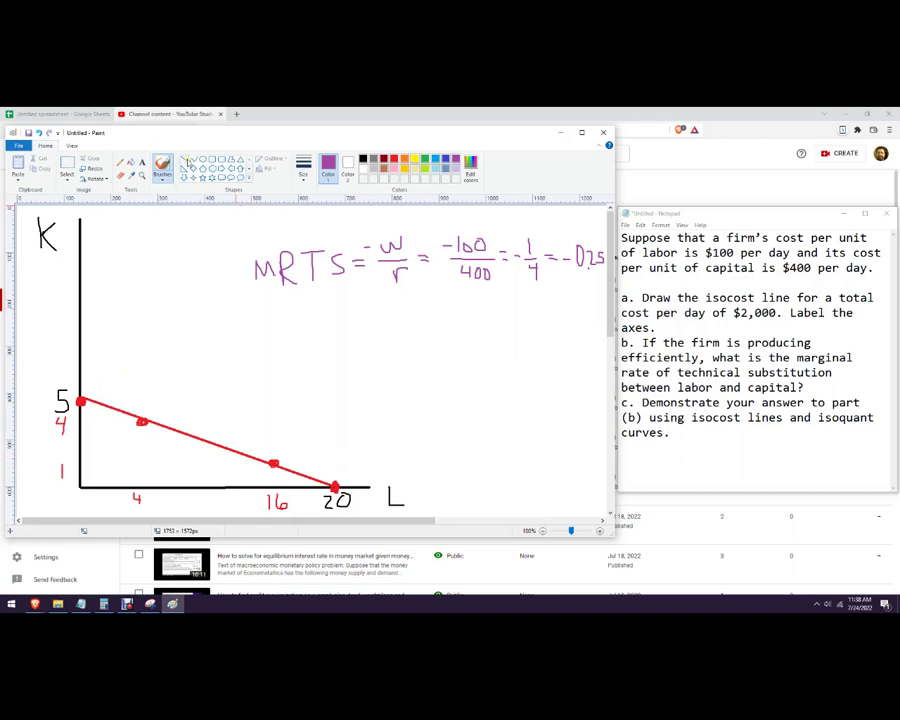
With a blue brush, draw a convex isoquant tangent at (16, 1) and underline -0.25.
left_click(308, 172)
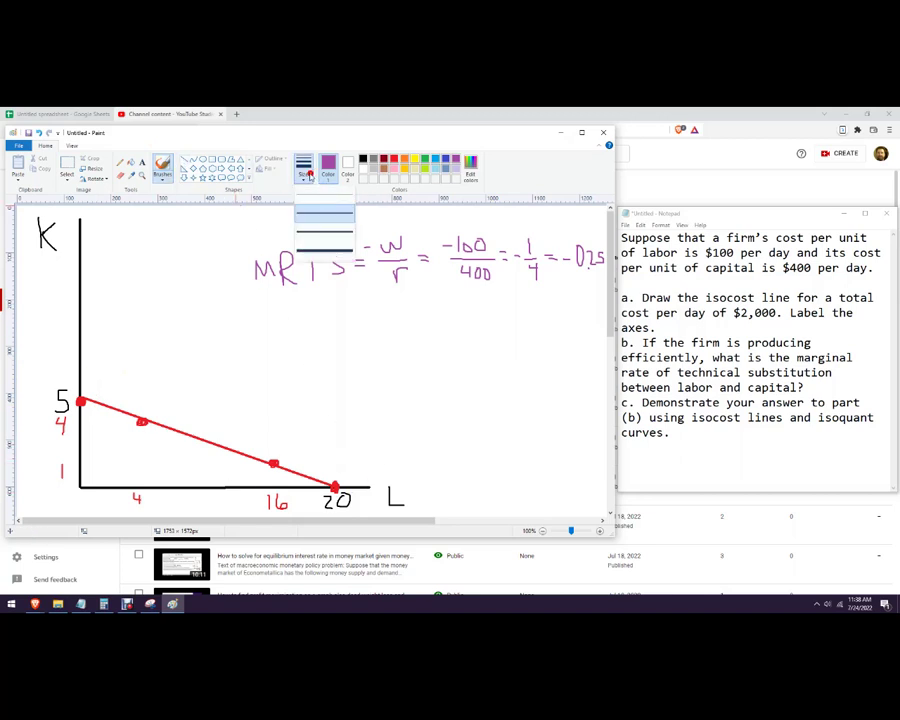
left_click(324, 213)
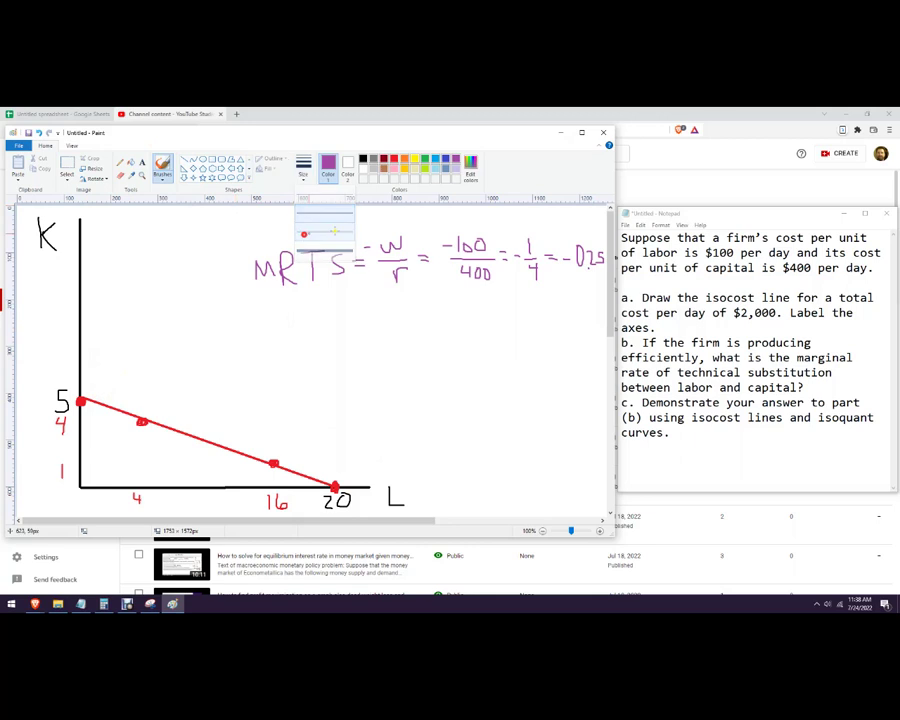
left_click(446, 160)
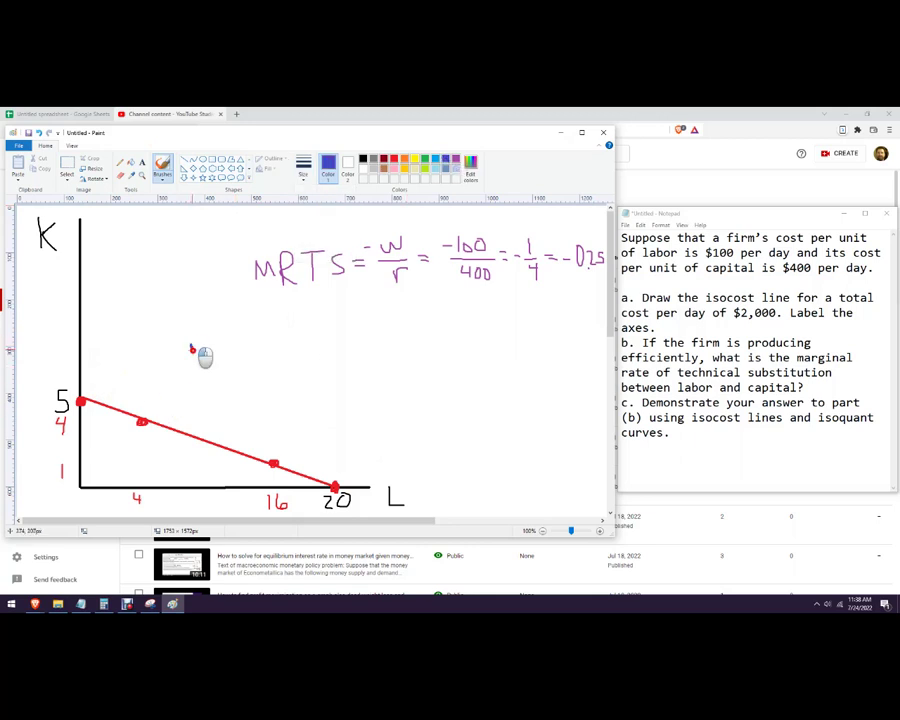
mouse_move(192, 348)
left_mouse_down()
mouse_move(217, 397)
mouse_move(274, 466)
mouse_move(316, 478)
mouse_move(405, 480)
left_mouse_up()
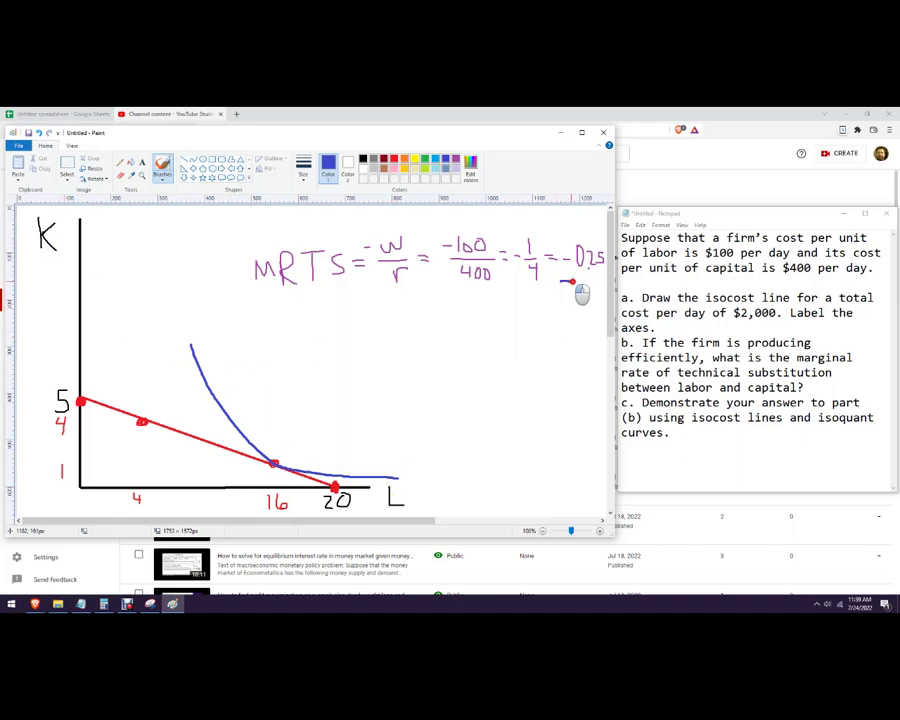
left_click_drag(560, 283, 601, 284)
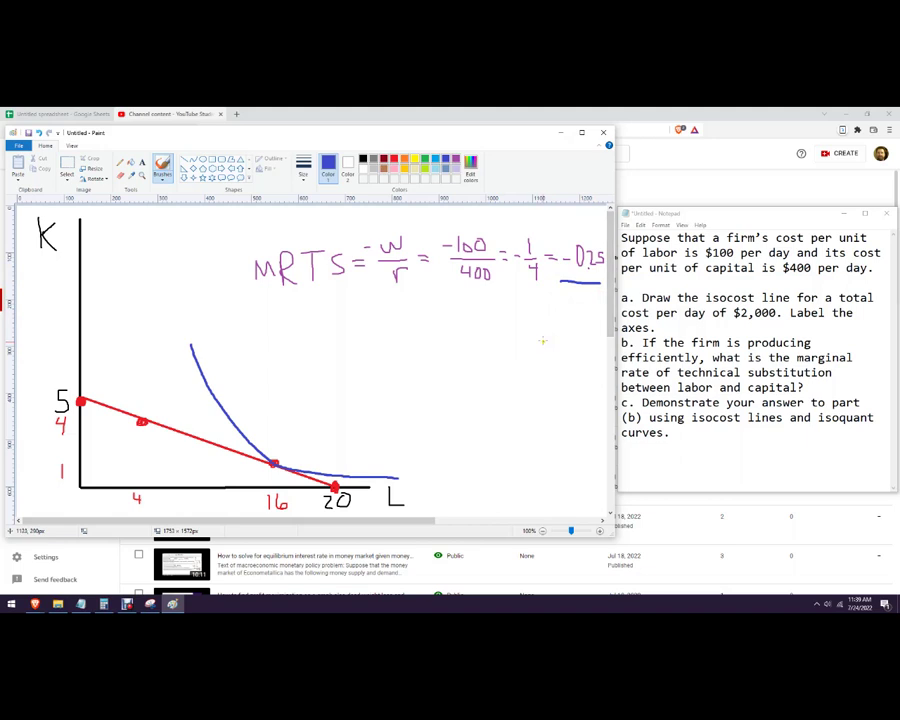